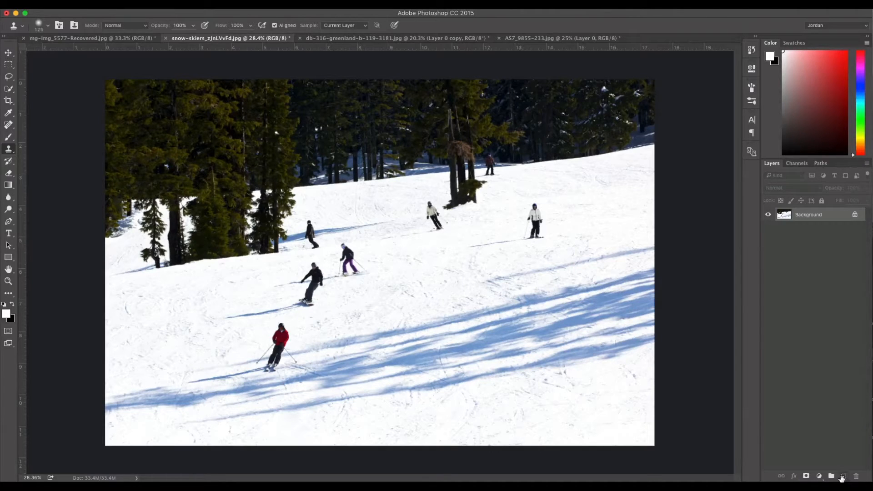
Add a new empty layer above the Background and set the Clone Stamp to sample Current & Below.
left_click(842, 476)
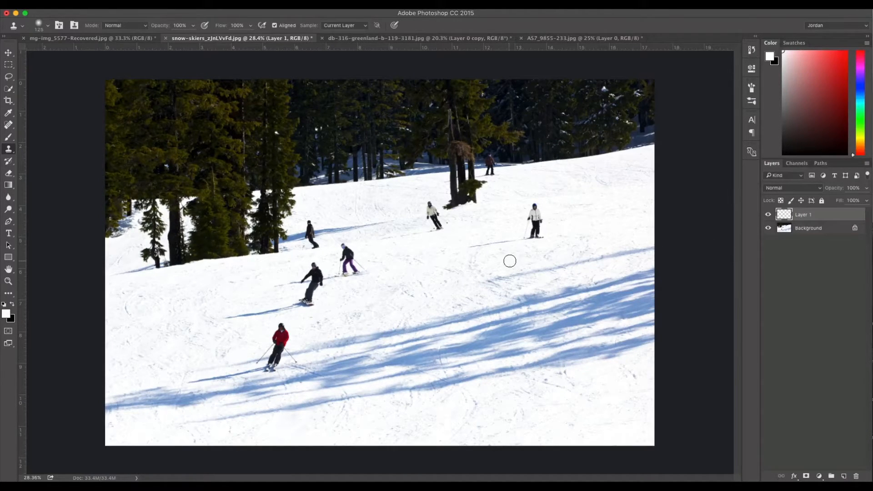
left_click(378, 275)
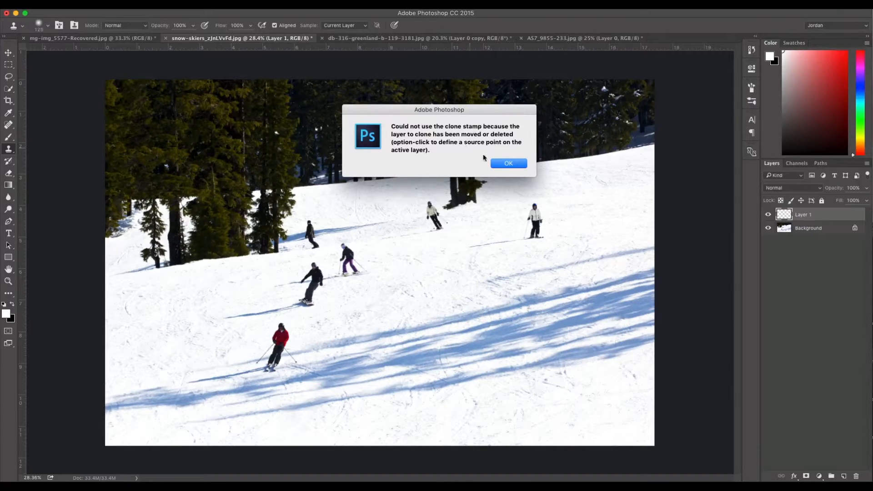
left_click(505, 164)
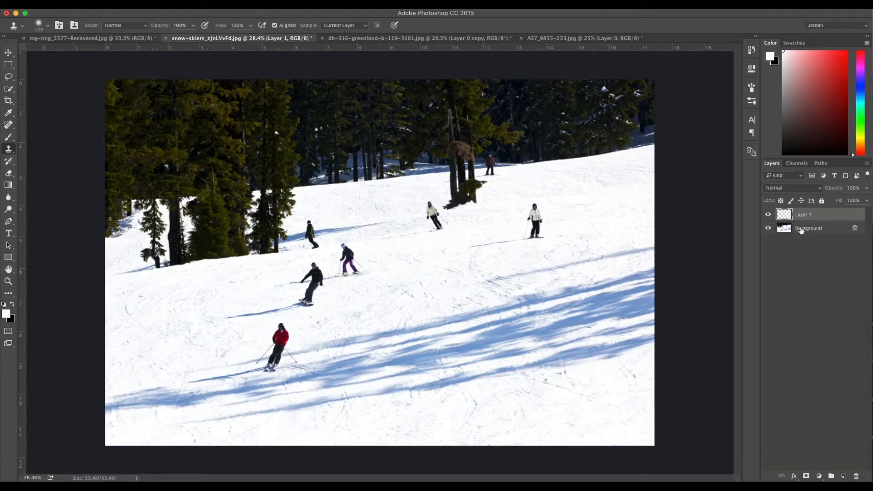
left_click(362, 27)
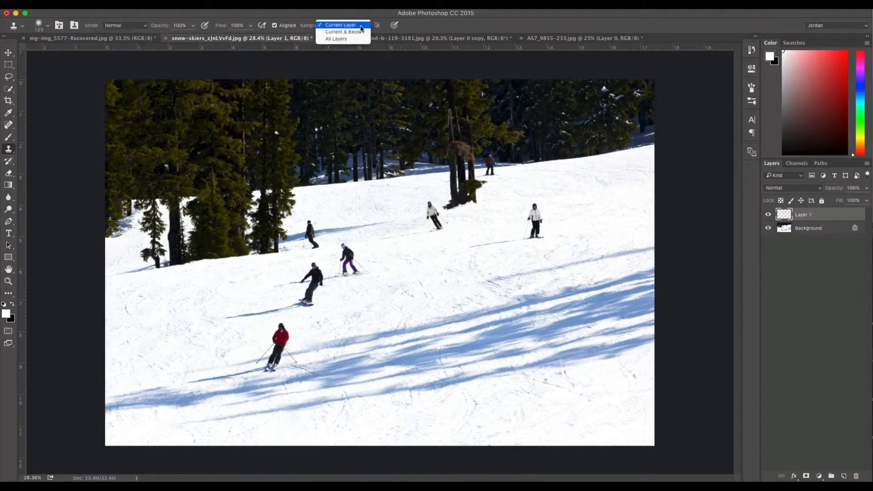
left_click(343, 33)
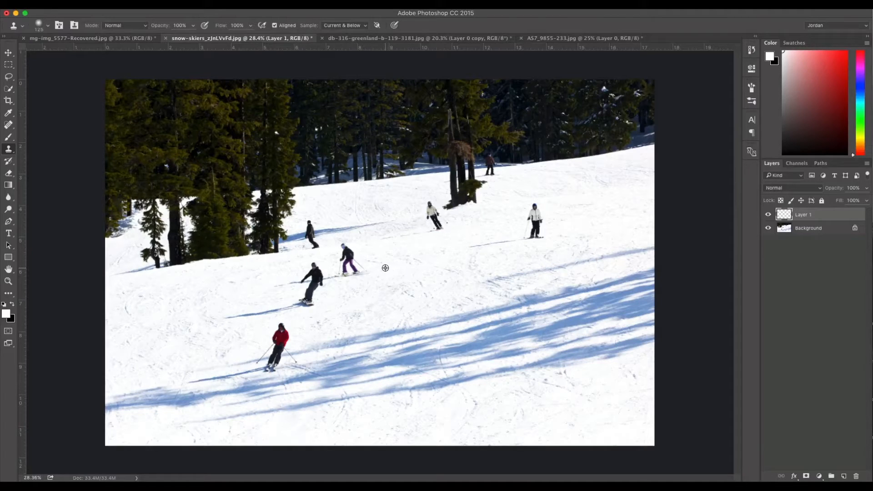
Clone snow over the skier in purple pants and the white-jacketed skier with the blue helmet.
mouse_move(365, 274)
left_mouse_down()
mouse_move(360, 254)
mouse_move(358, 278)
mouse_move(353, 251)
mouse_move(347, 277)
mouse_move(345, 246)
mouse_move(342, 277)
mouse_move(342, 258)
mouse_move(327, 281)
left_mouse_up()
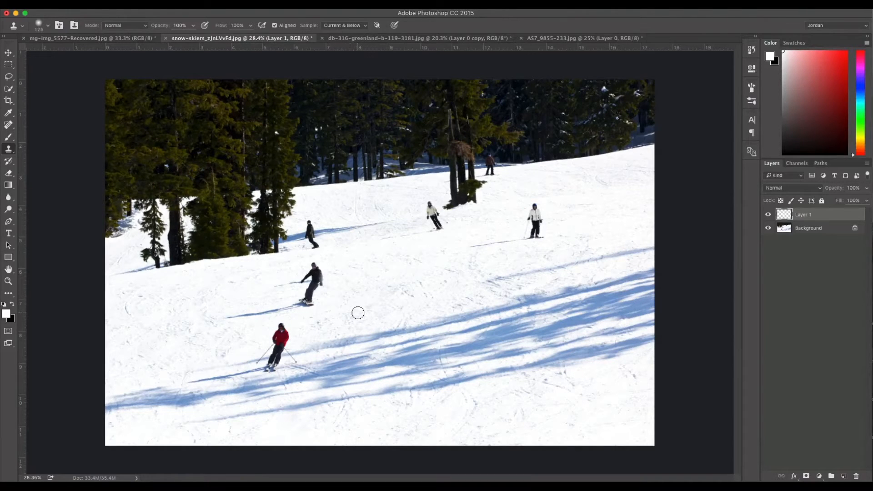
scroll(559, 232, "up", 5)
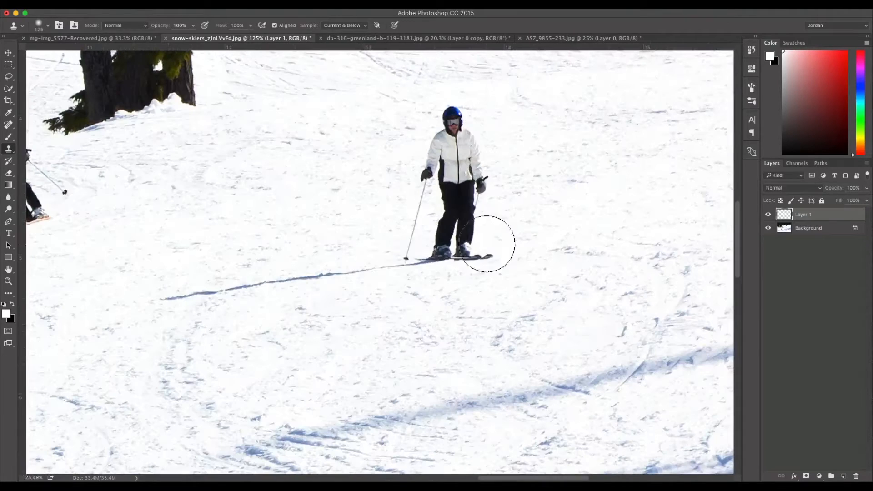
scroll(565, 290, "up", 1)
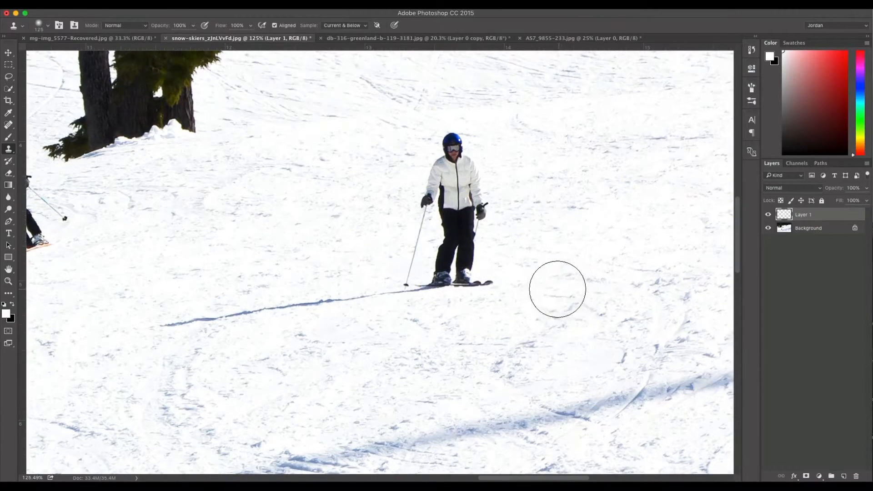
left_click(547, 133, "alt")
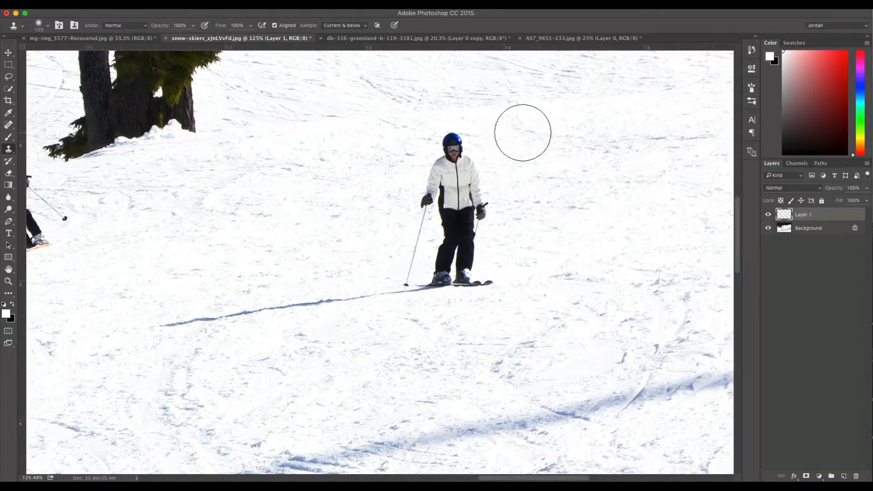
mouse_move(474, 146)
left_mouse_down()
mouse_move(477, 285)
mouse_move(452, 129)
mouse_move(444, 290)
mouse_move(452, 294)
mouse_move(431, 205)
mouse_move(417, 202)
mouse_move(411, 302)
mouse_move(482, 274)
mouse_move(460, 242)
left_mouse_up()
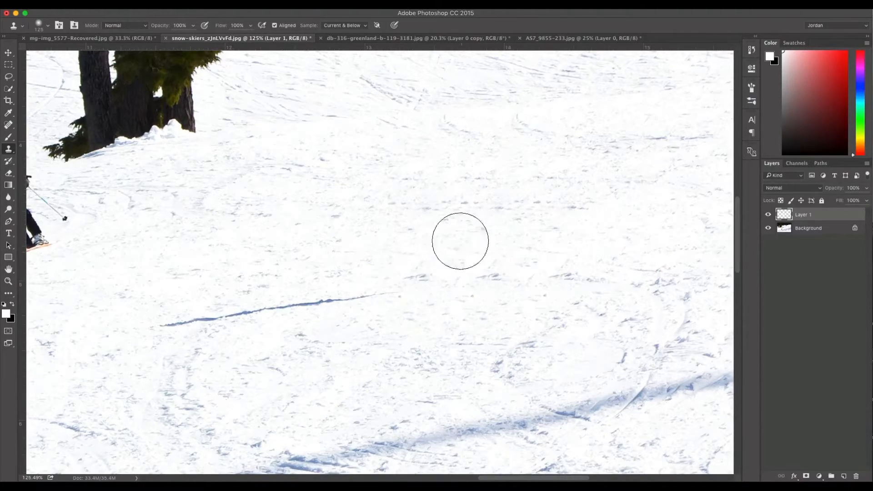
Clone clean snow over the thin blue shadow line left behind by the removed white-jacketed skier.
left_click(47, 27)
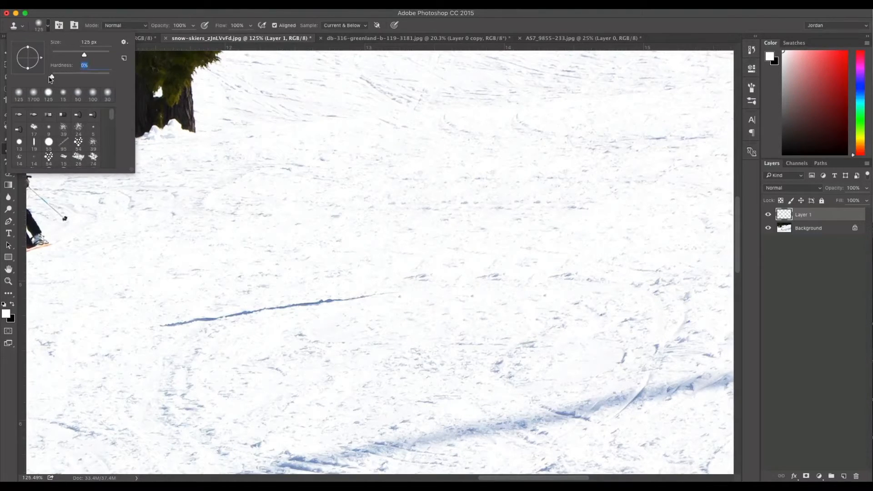
left_click(456, 231, "alt")
mouse_move(388, 289)
left_mouse_down()
mouse_move(347, 296)
mouse_move(361, 315)
mouse_move(364, 300)
mouse_move(302, 302)
mouse_move(166, 328)
left_mouse_up()
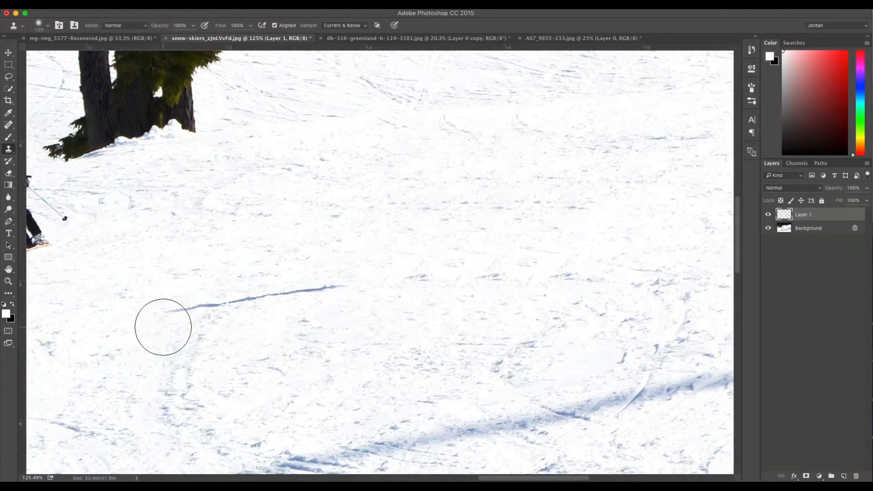
key("super+z")
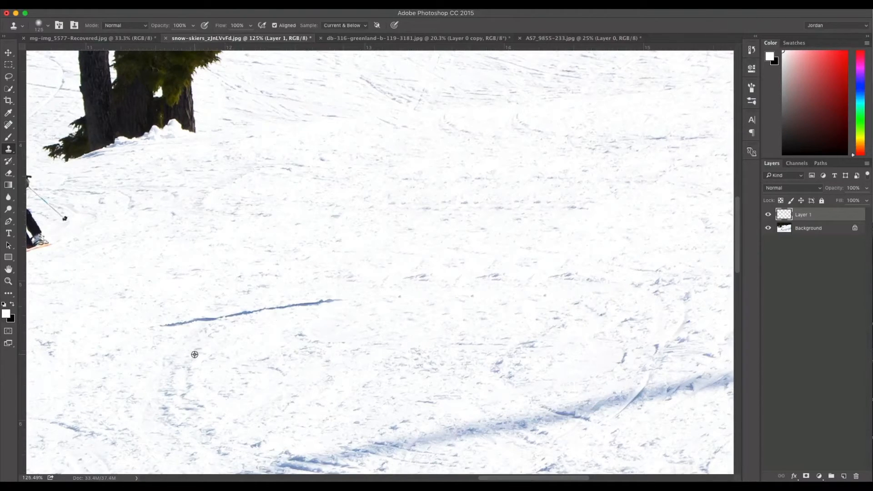
left_click(186, 385, "alt")
mouse_move(184, 319)
left_mouse_down()
mouse_move(168, 318)
mouse_move(390, 296)
left_mouse_up()
Clone snow over the snowboarder in black above the red-jacketed skier, including the shadow.
scroll(417, 300, "down", 5)
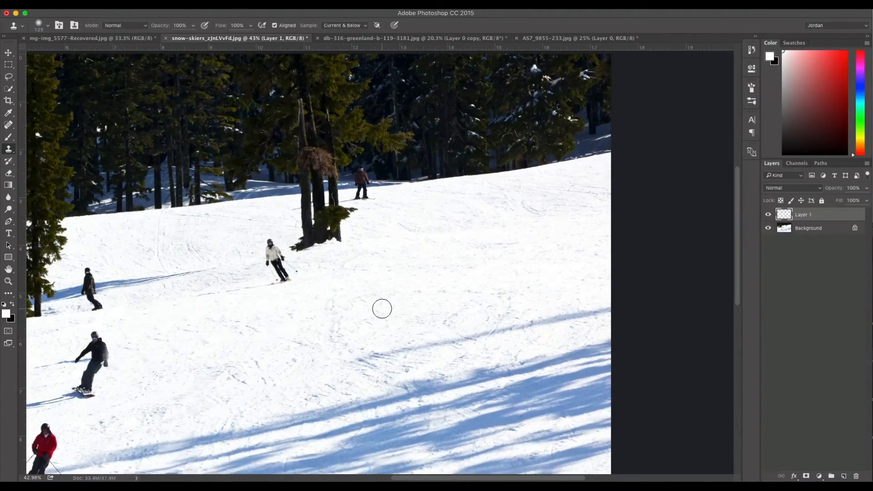
scroll(382, 308, "left", 5)
scroll(382, 309, "down", 2)
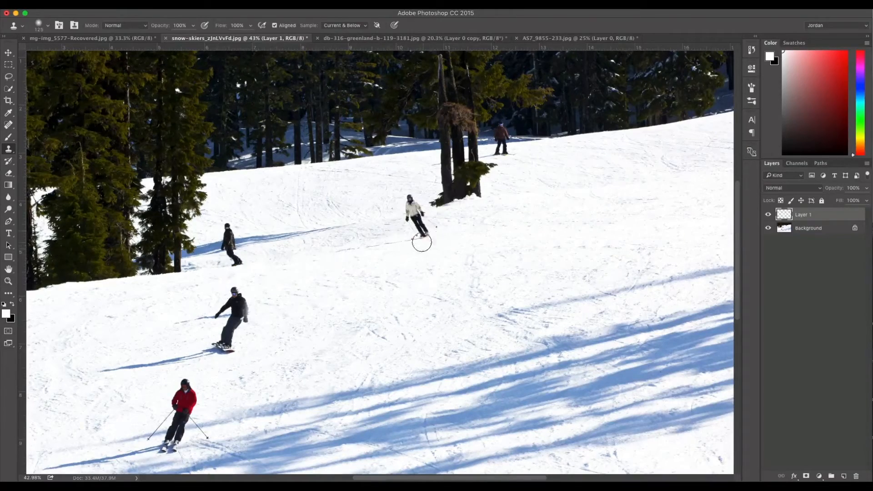
left_click_drag(506, 141, 505, 176)
key("super+z")
scroll(441, 262, "left", 8)
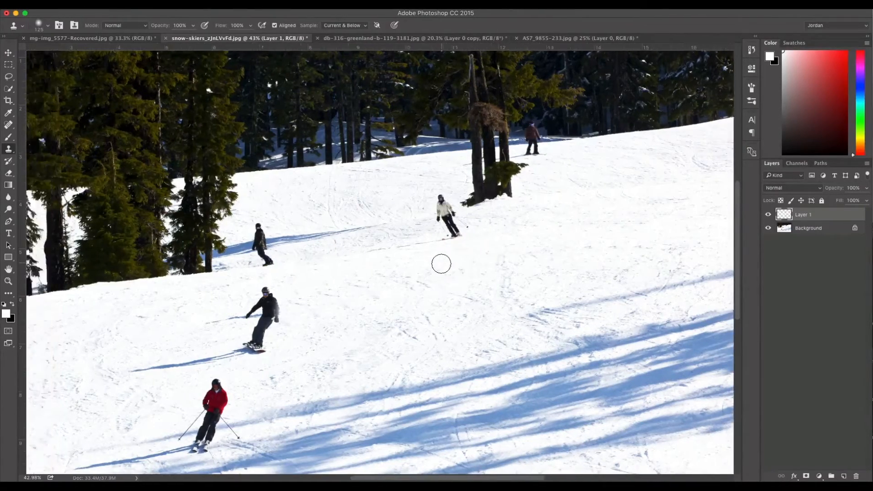
scroll(473, 350, "up", 5)
mouse_move(435, 348)
left_mouse_down()
mouse_move(458, 255)
mouse_move(383, 300)
left_mouse_up()
left_click(225, 367, "alt")
left_click_drag(225, 389, 429, 342)
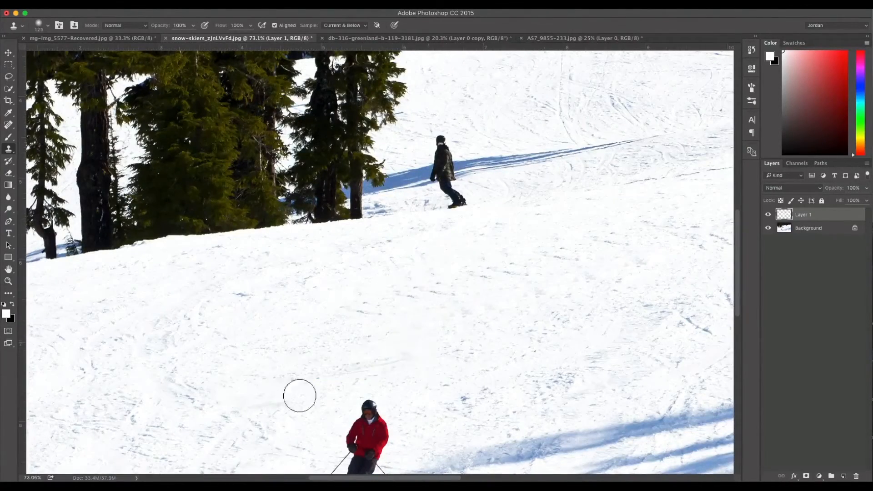
Clone surrounding snow over the dark-clothed snowboarder at the edge of the large group of evergreens.
scroll(493, 102, "up", 5)
left_click(510, 233, "alt")
mouse_move(426, 261)
left_mouse_down()
mouse_move(427, 304)
mouse_move(394, 321)
mouse_move(353, 266)
left_mouse_up()
Reduce the brush to 70 px and clone snow over the white-jacketed skier beside the lone tree trunks.
scroll(395, 296, "down", 5)
mouse_move(682, 282)
left_mouse_down()
mouse_move(468, 203)
mouse_move(455, 291)
left_mouse_up()
key("bracketleft")
key("bracketleft")
key("bracketleft")
key("bracketleft")
left_click(538, 237, "alt")
mouse_move(538, 238)
left_mouse_down()
mouse_move(469, 230)
mouse_move(521, 217)
left_mouse_up()
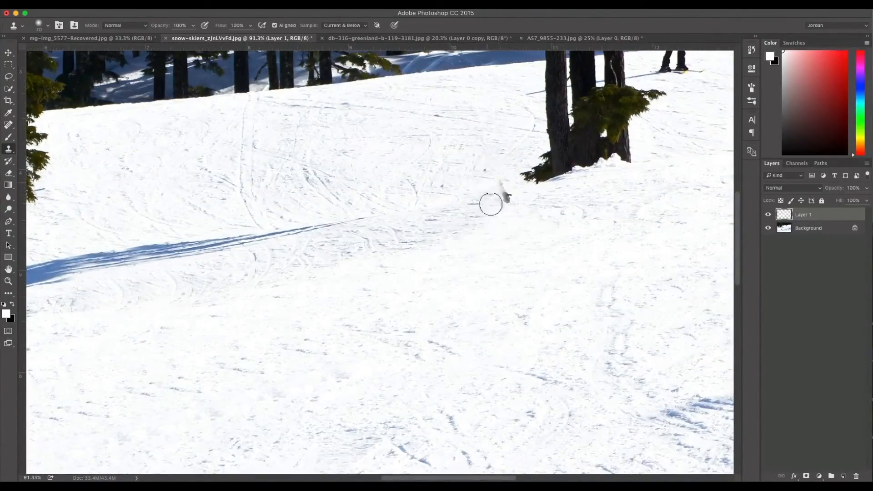
scroll(497, 259, "down", 3)
scroll(497, 259, "right", 5)
scroll(455, 245, "up", 8)
left_click_drag(428, 282, 432, 261)
scroll(433, 261, "up", 1)
scroll(433, 261, "up", 1)
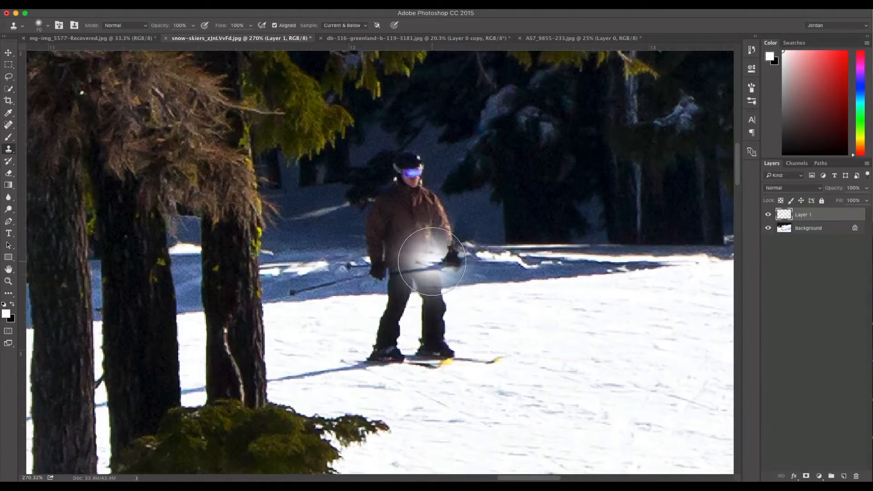
key("ctrl+z")
Shrink the brush to 15 px and clone the sunlit snow edge across the brown-jacketed skier's upper legs.
key("bracketleft")
key("bracketleft")
key("bracketleft")
key("bracketleft")
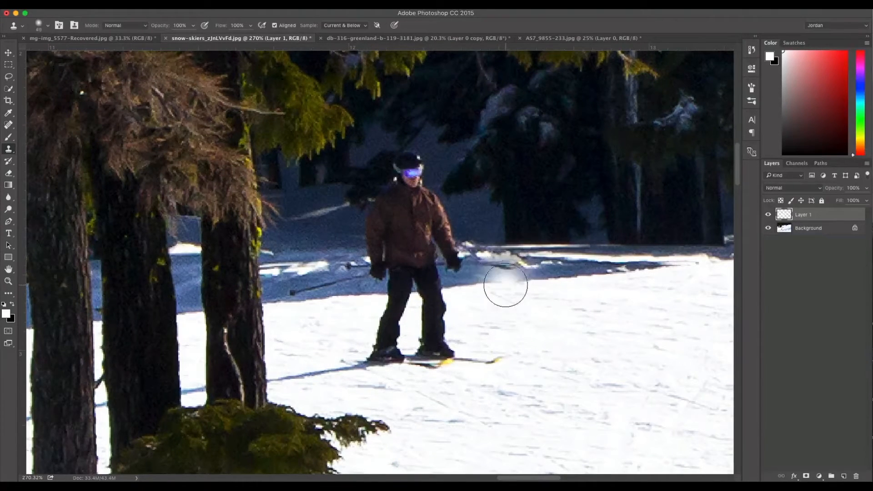
scroll(505, 285, "left", 2)
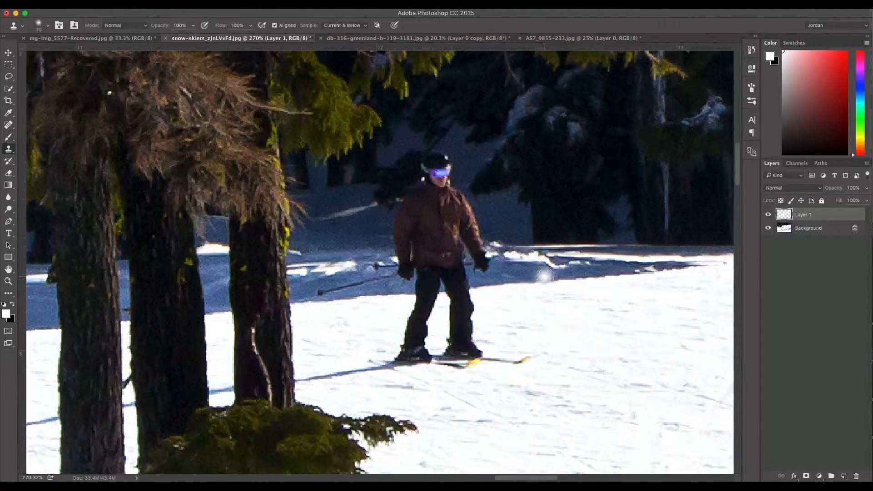
left_click(434, 289)
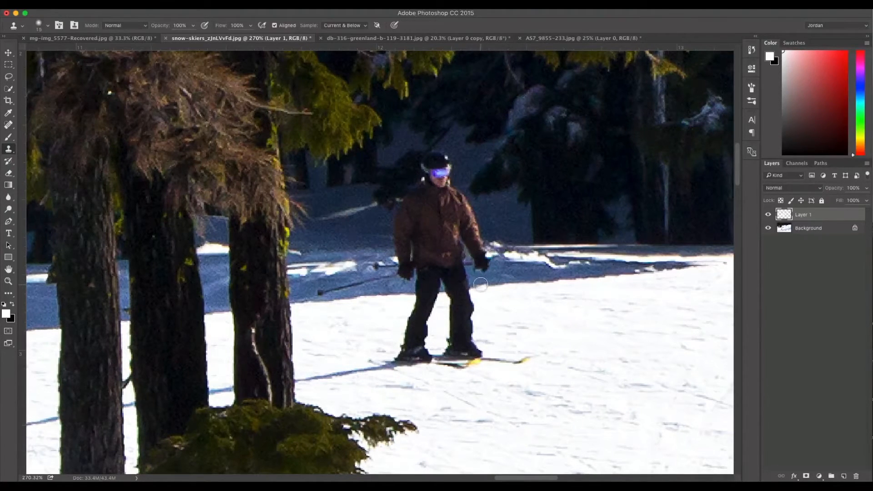
mouse_move(472, 290)
left_mouse_down()
mouse_move(405, 294)
mouse_move(485, 295)
mouse_move(426, 303)
mouse_move(490, 303)
left_mouse_up()
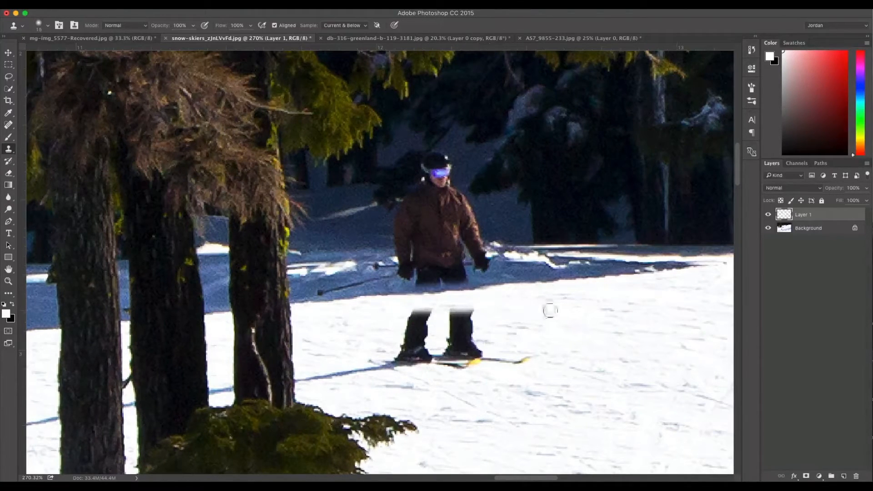
Enlarge the brush to 35 px and clone snow over the skier's lower legs, skis and most of the shadow on the snow.
key("bracketright")
key("bracketright")
key("bracketright")
key("bracketright")
scroll(571, 310, "up", 3)
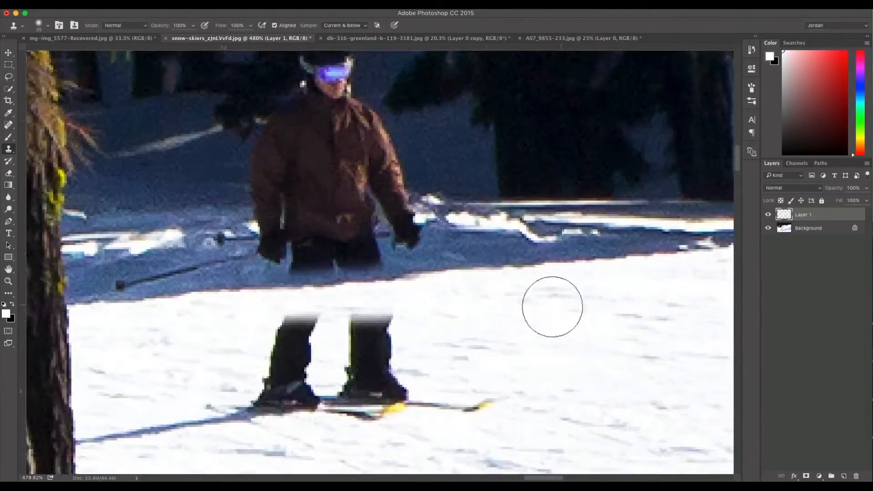
scroll(437, 331, "down", 2)
mouse_move(432, 289)
left_mouse_down()
mouse_move(383, 301)
mouse_move(476, 354)
mouse_move(441, 379)
mouse_move(387, 370)
mouse_move(375, 378)
mouse_move(378, 295)
mouse_move(340, 357)
mouse_move(341, 386)
mouse_move(331, 375)
mouse_move(330, 295)
mouse_move(305, 297)
mouse_move(289, 393)
mouse_move(279, 356)
mouse_move(312, 300)
left_mouse_up()
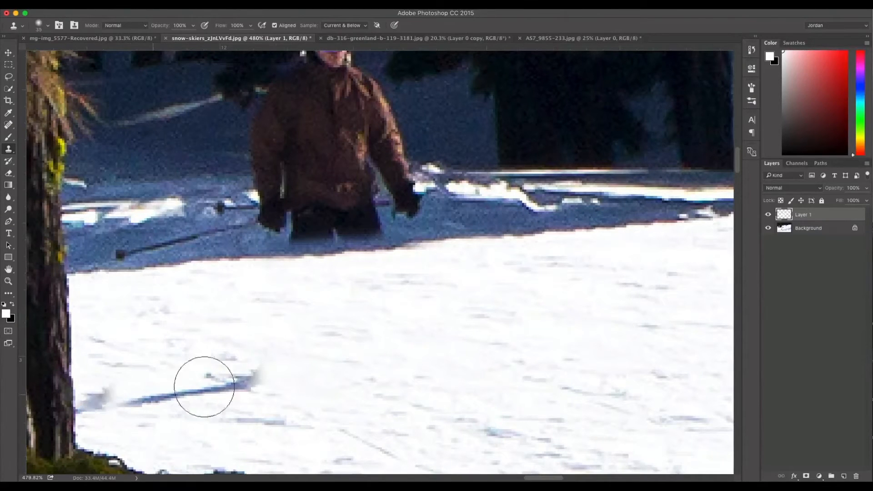
mouse_move(254, 371)
left_mouse_down()
mouse_move(216, 379)
mouse_move(216, 359)
mouse_move(205, 378)
mouse_move(157, 391)
mouse_move(151, 367)
left_mouse_up()
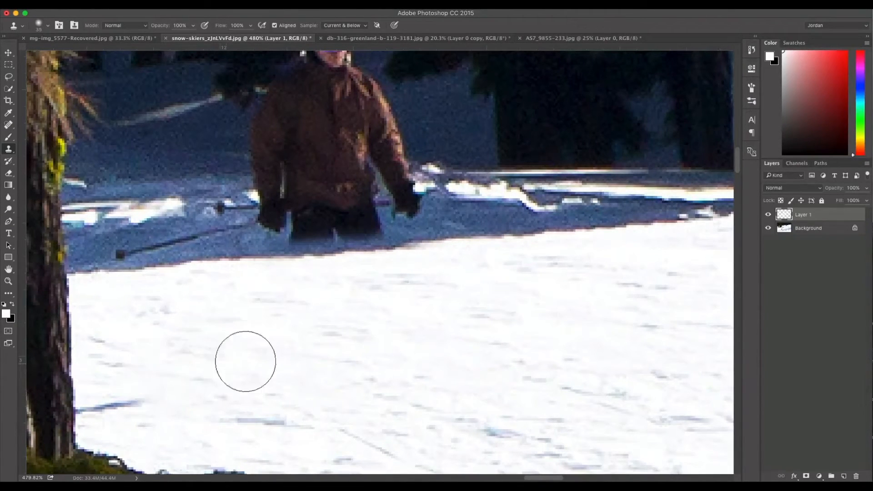
Reduce the brush to 20 px and clone snow over the remaining shadow streak next to the tree trunk.
key("bracketleft")
key("bracketleft")
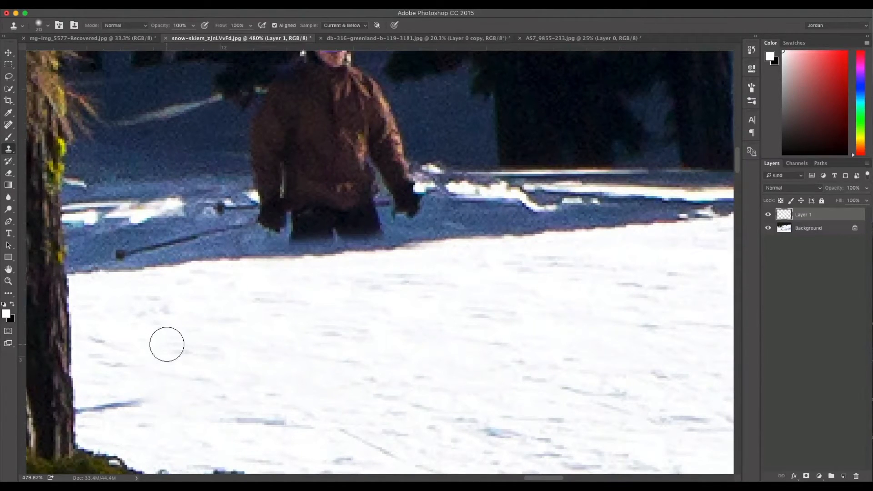
mouse_move(144, 404)
left_mouse_down()
mouse_move(124, 390)
mouse_move(139, 408)
mouse_move(120, 413)
mouse_move(107, 395)
mouse_move(96, 412)
left_mouse_up()
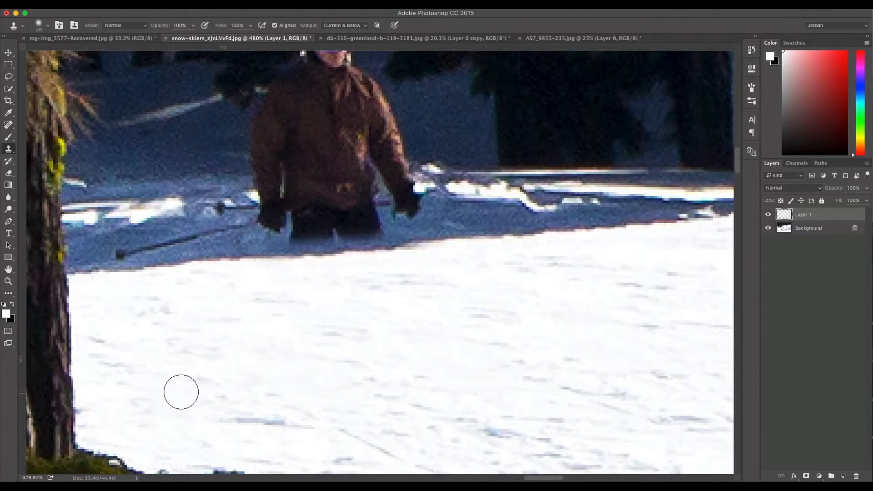
scroll(235, 372, "down", 5)
scroll(258, 367, "down", 3)
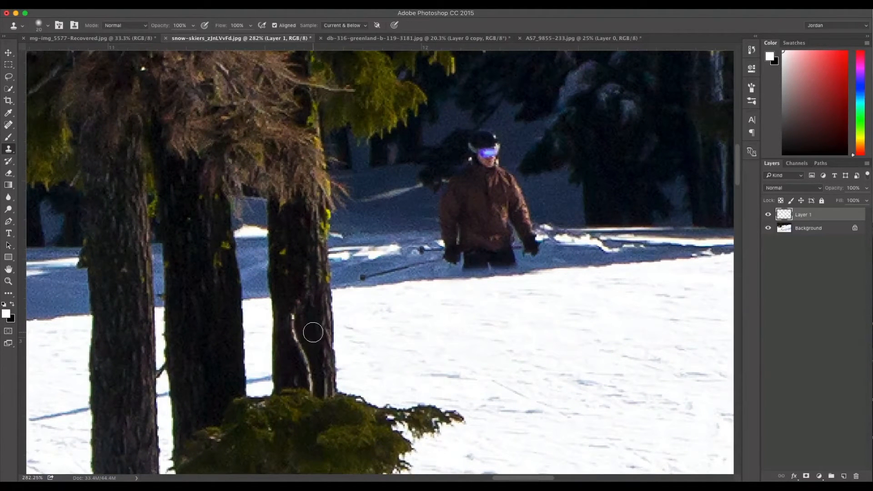
mouse_move(313, 332)
left_mouse_down()
mouse_move(331, 326)
mouse_move(337, 278)
mouse_move(348, 337)
mouse_move(354, 298)
left_mouse_up()
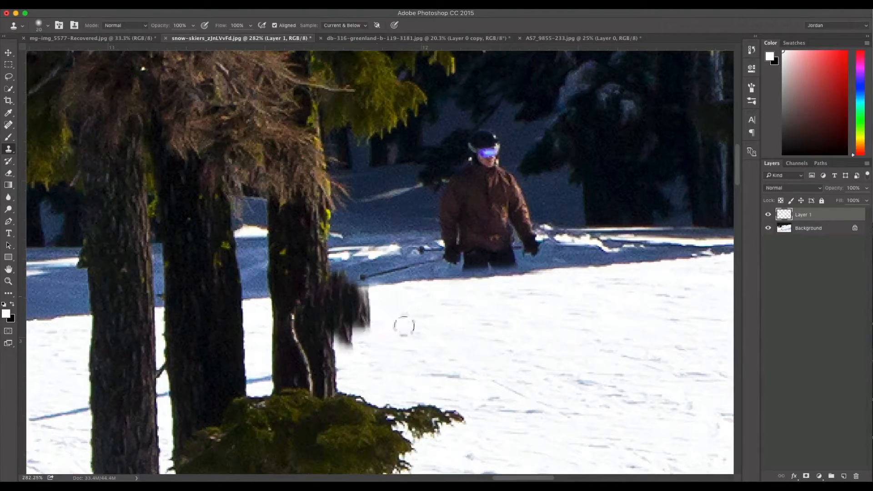
key("alt+super+z")
key("alt+super+z")
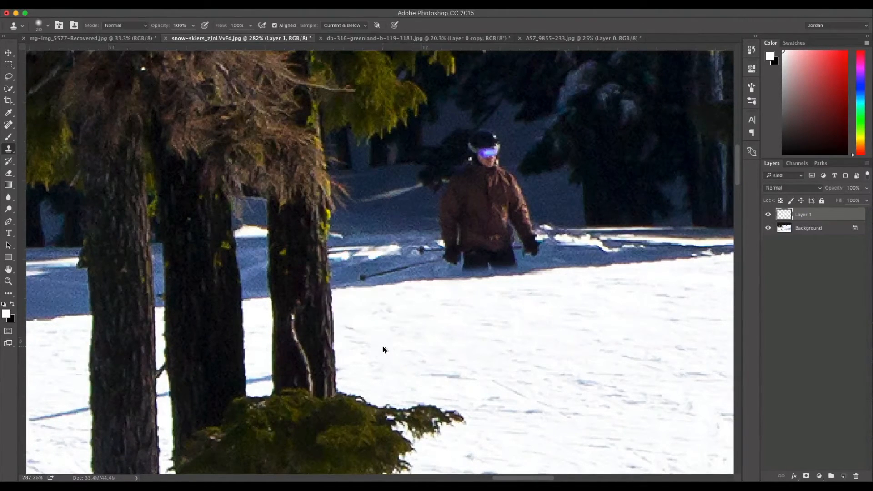
scroll(444, 335, "left", 5)
left_click(445, 336)
scroll(446, 338, "up", 4)
key("alt+super+z")
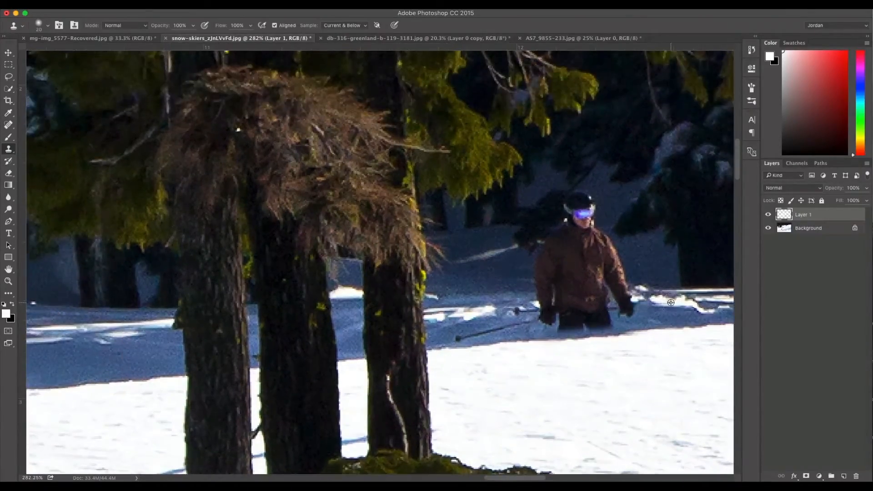
Clone the sunlit snow edge and shaded snow over the brown-jacketed skier's arm and legs on the side away from the tree trunk.
scroll(666, 303, "up", 10)
scroll(664, 304, "down", 6)
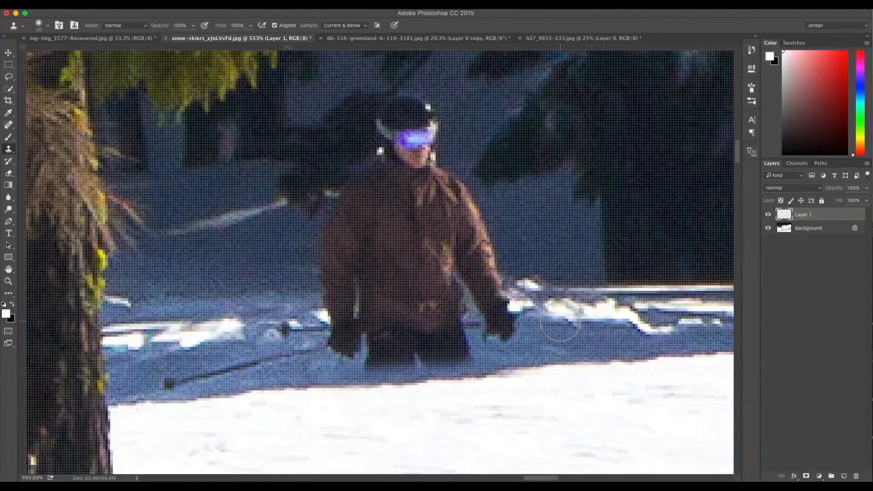
mouse_move(555, 322)
left_mouse_down()
mouse_move(500, 296)
mouse_move(493, 312)
mouse_move(506, 332)
mouse_move(473, 325)
mouse_move(501, 286)
mouse_move(500, 273)
mouse_move(479, 260)
mouse_move(475, 207)
mouse_move(473, 291)
mouse_move(460, 189)
mouse_move(457, 312)
mouse_move(465, 322)
mouse_move(450, 323)
mouse_move(466, 342)
mouse_move(409, 347)
left_mouse_up()
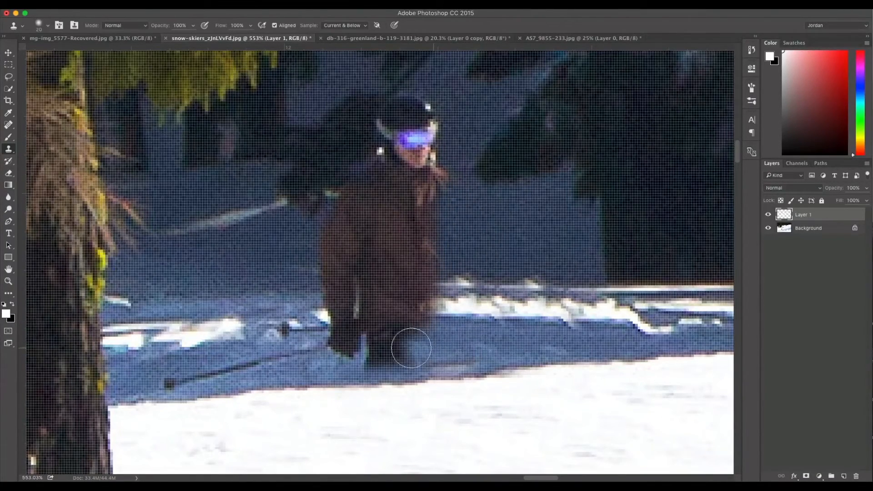
mouse_move(489, 357)
left_mouse_down()
mouse_move(465, 366)
mouse_move(395, 359)
left_mouse_up()
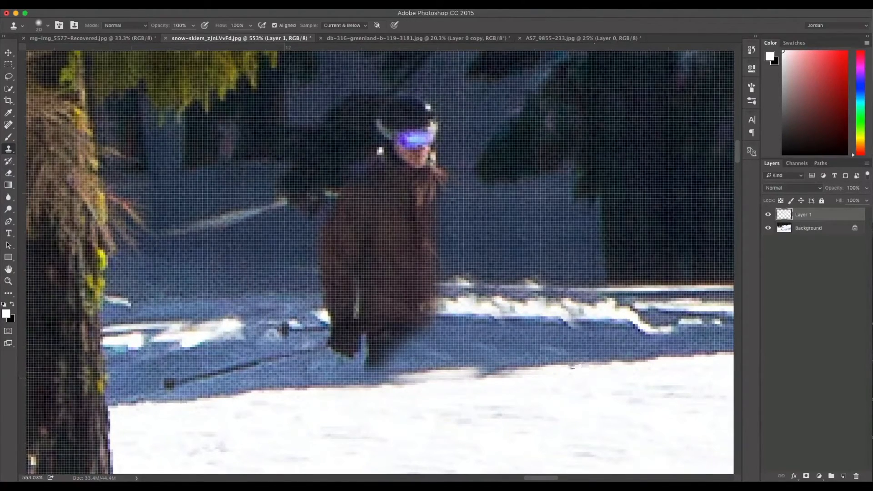
mouse_move(487, 370)
left_mouse_down()
mouse_move(343, 385)
mouse_move(253, 380)
mouse_move(234, 392)
mouse_move(373, 381)
left_mouse_up()
Clone shaded snow over the ski pole lying between the tree trunk and the brown-jacketed skier.
left_click(238, 393, "alt")
left_click(133, 367, "alt")
left_click_drag(171, 384, 257, 363)
left_click(166, 347, "alt")
left_click(129, 383, "alt")
Adjust the brush size and clone shaded snow and the sunlit ridge over the skier's remaining arm, glove and lower jacket.
key("bracketleft")
key("bracketleft")
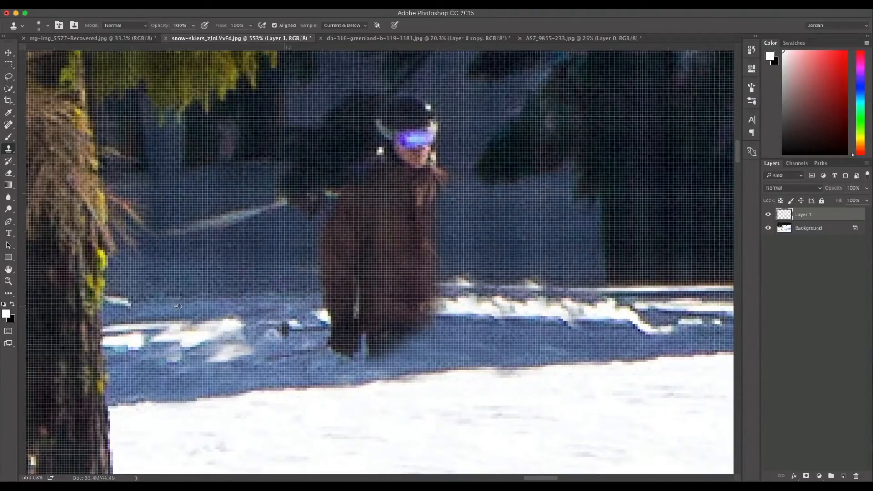
left_click_drag(312, 300, 354, 300)
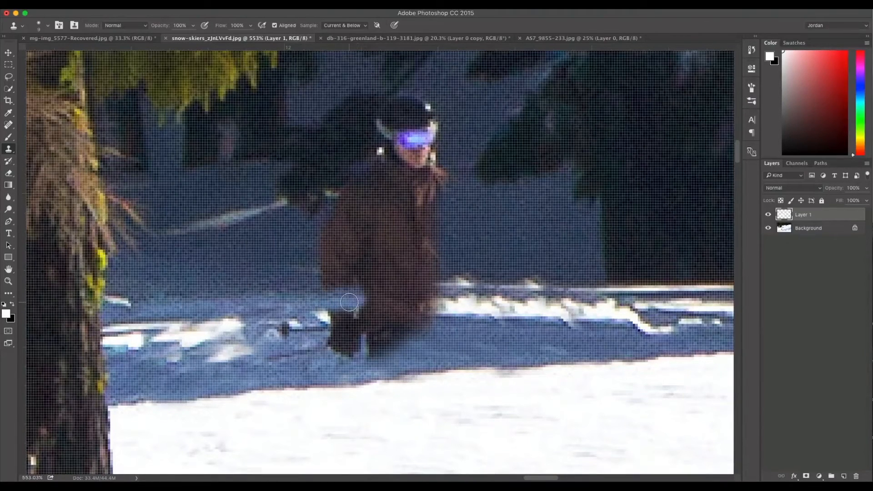
key("bracketright")
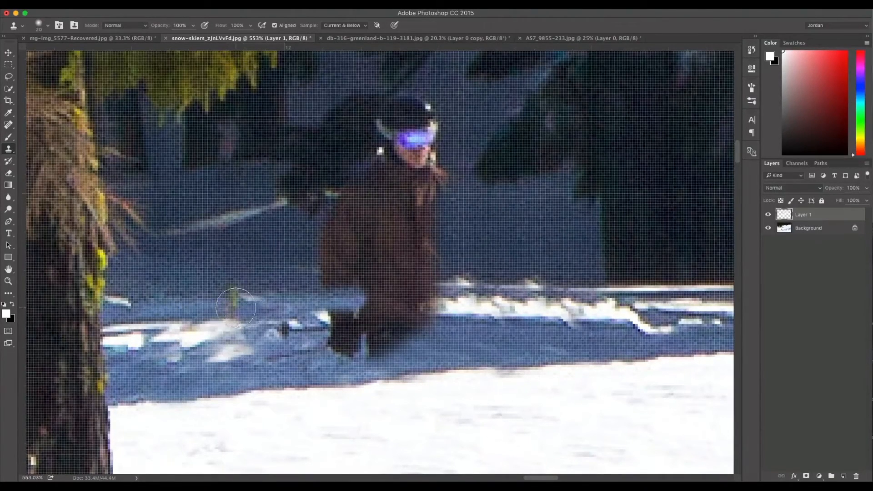
left_click(203, 306, "alt")
mouse_move(315, 308)
left_mouse_down()
mouse_move(300, 325)
mouse_move(347, 339)
mouse_move(390, 325)
mouse_move(355, 298)
mouse_move(423, 313)
mouse_move(353, 298)
mouse_move(335, 267)
mouse_move(424, 263)
mouse_move(241, 319)
mouse_move(285, 341)
mouse_move(178, 357)
left_mouse_up()
Clone dark foliage over the skier's helmet and face, and shaded snow over the rest of the brown jacket.
scroll(437, 230, "up", 5)
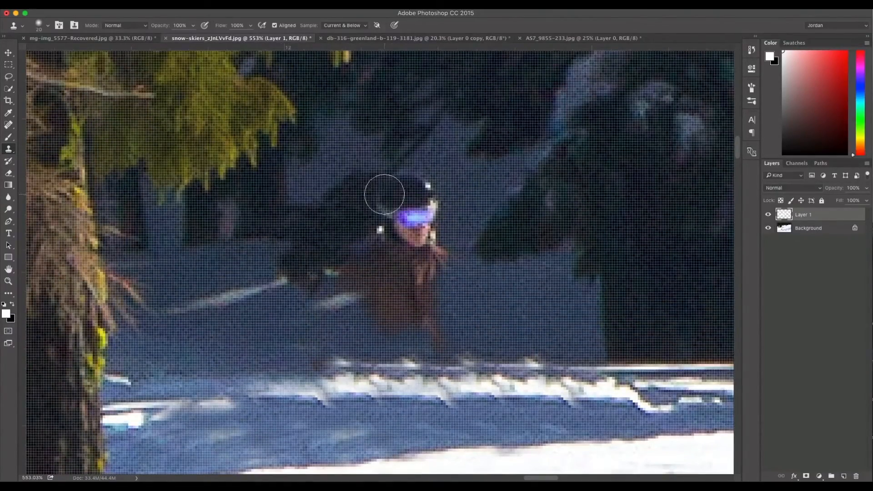
left_click(323, 218, "alt")
mouse_move(386, 191)
left_mouse_down()
mouse_move(387, 209)
mouse_move(400, 192)
mouse_move(410, 204)
mouse_move(392, 217)
mouse_move(397, 201)
mouse_move(417, 197)
mouse_move(427, 224)
mouse_move(380, 230)
mouse_move(332, 271)
mouse_move(327, 313)
mouse_move(293, 312)
mouse_move(357, 314)
mouse_move(383, 324)
mouse_move(376, 287)
mouse_move(388, 267)
mouse_move(382, 324)
mouse_move(302, 320)
mouse_move(443, 335)
mouse_move(432, 263)
mouse_move(423, 292)
mouse_move(465, 323)
mouse_move(411, 316)
mouse_move(433, 268)
left_mouse_up()
left_click(331, 326, "alt")
mouse_move(377, 276)
left_mouse_down()
mouse_move(447, 229)
mouse_move(453, 277)
mouse_move(446, 214)
mouse_move(417, 249)
mouse_move(350, 269)
left_mouse_up()
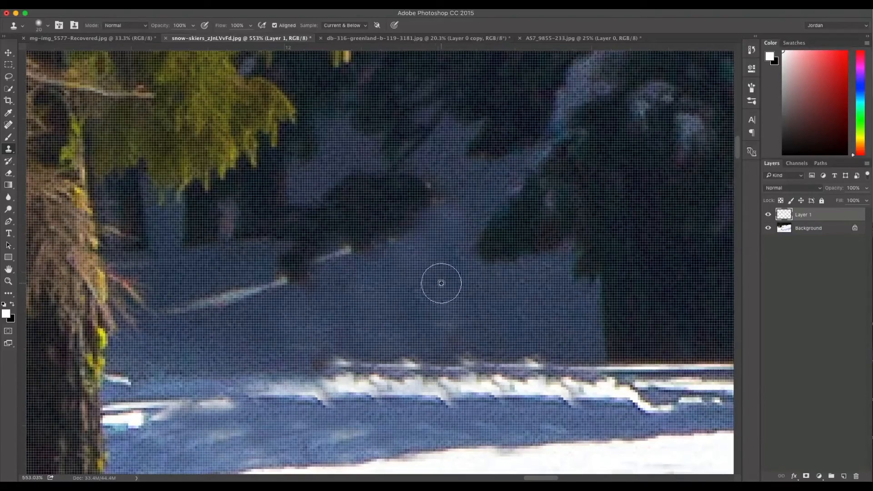
Clone along the sunlit ridge and the shaded snow below it to blend the patch where the skier stood.
scroll(441, 283, "down", 4)
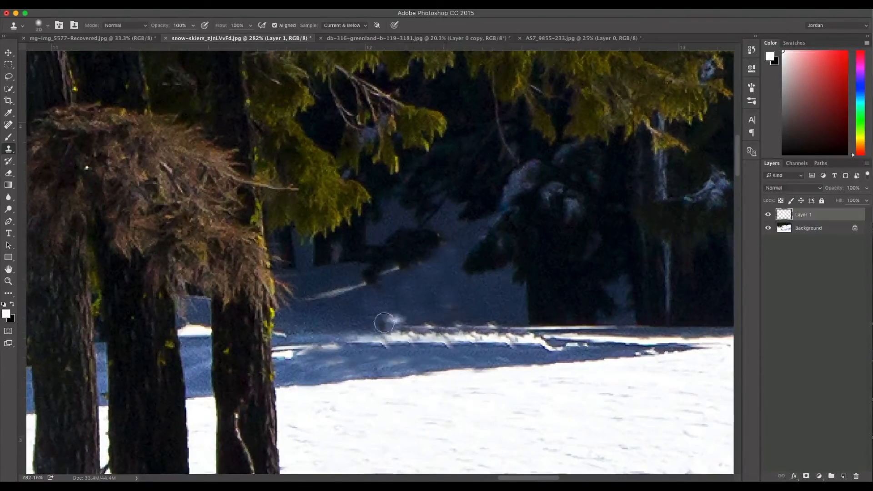
left_click_drag(517, 332, 386, 336)
left_click_drag(533, 340, 511, 344)
scroll(453, 357, "up", 3)
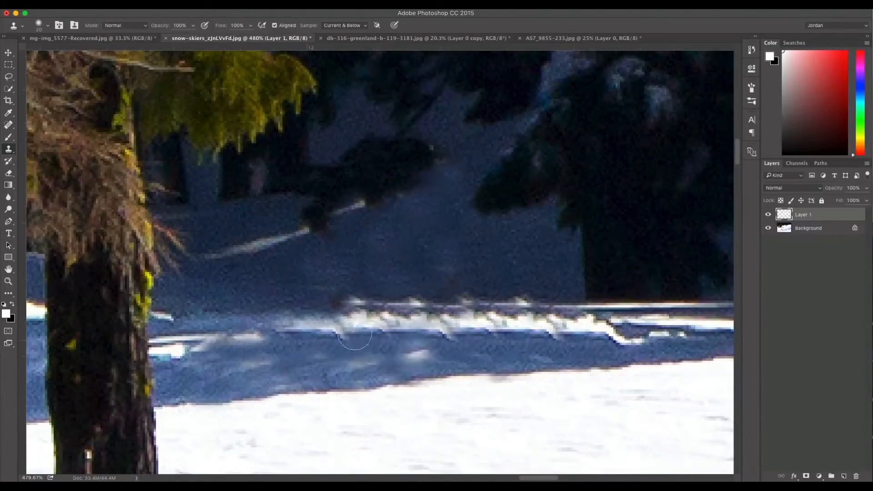
Shrink the clone brush and cover the ridge's jagged lower edge and the pale patches in the shaded snow, undoing the misplaced white streak.
key("bracketleft")
key("bracketleft")
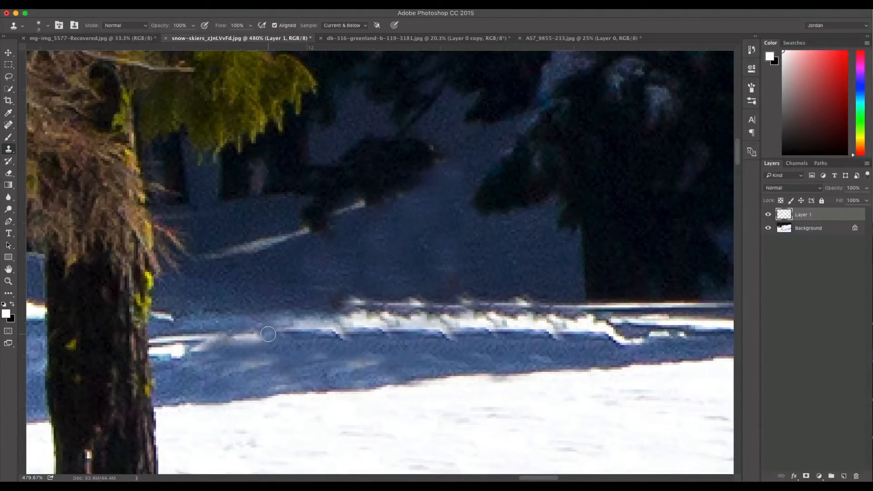
left_click_drag(312, 340, 689, 340)
left_click_drag(416, 365, 334, 367)
left_click_drag(396, 363, 322, 361)
left_click_drag(417, 353, 313, 354)
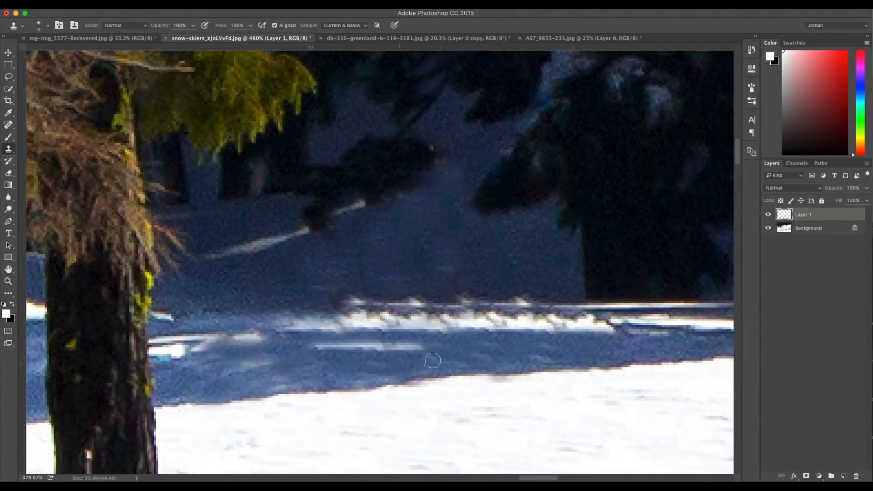
key("super+z")
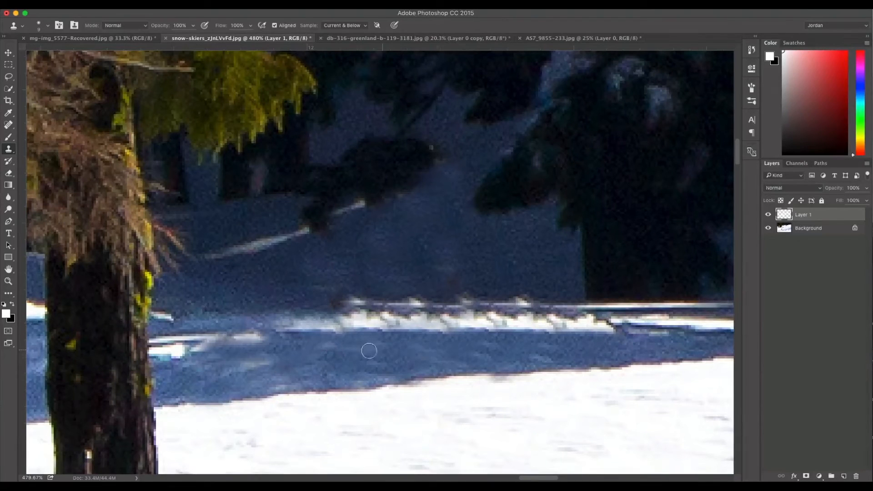
left_click_drag(274, 362, 191, 344)
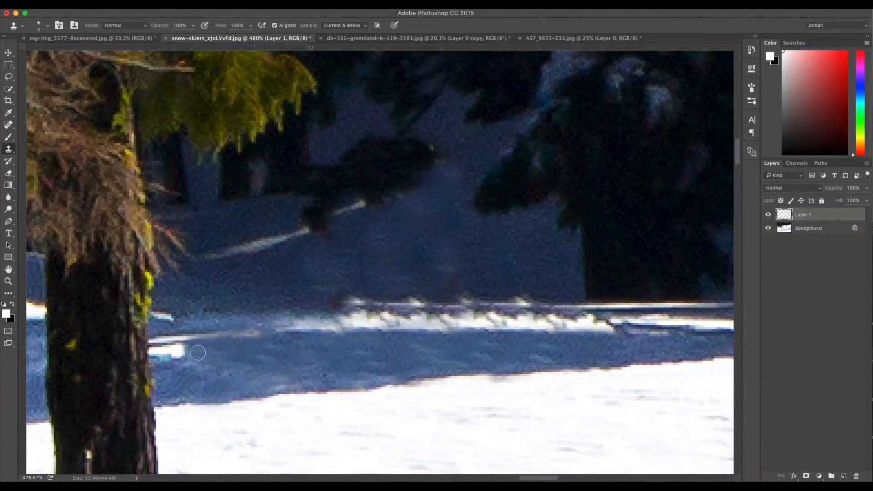
Switch to the Brush tool and reduce its size to 25 px.
scroll(353, 358, "down", 3)
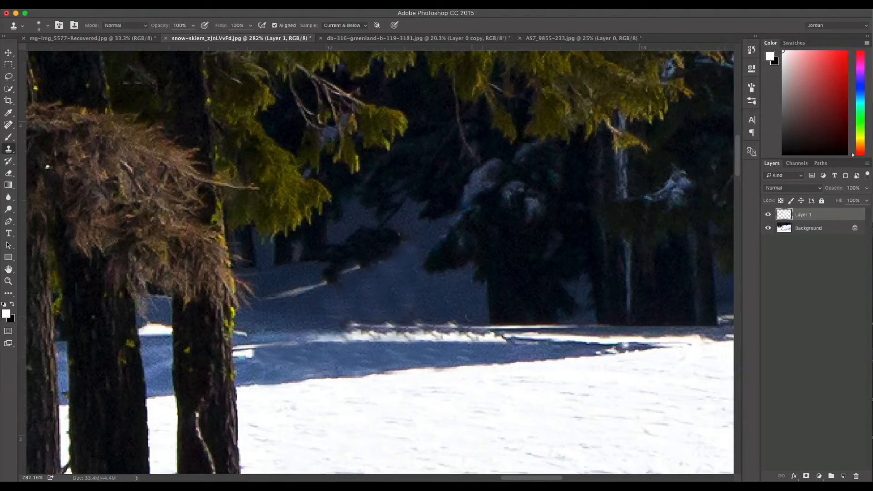
left_click(10, 140)
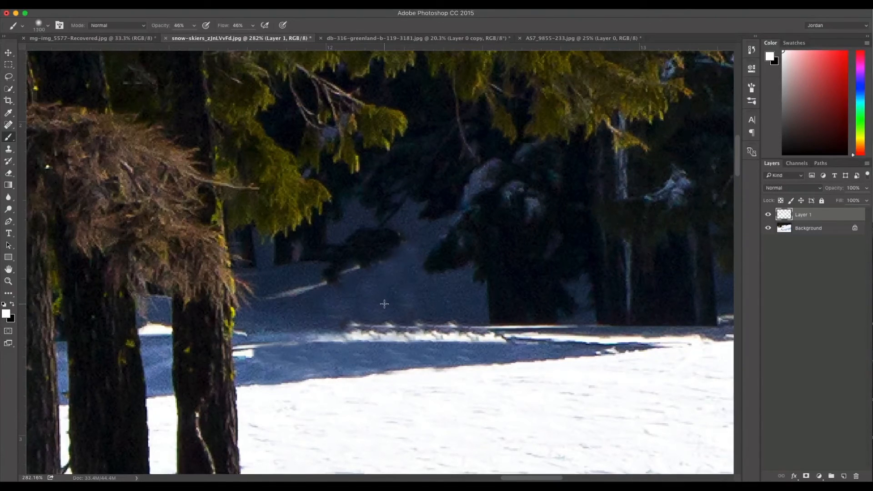
key("bracketleft")
key("bracketleft")
key("bracketleft")
key("bracketleft")
key("bracketleft")
key("bracketleft")
key("bracketleft")
key("bracketleft")
key("bracketleft")
key("bracketleft")
key("bracketleft")
key("bracketleft")
key("bracketleft")
key("bracketleft")
key("bracketleft")
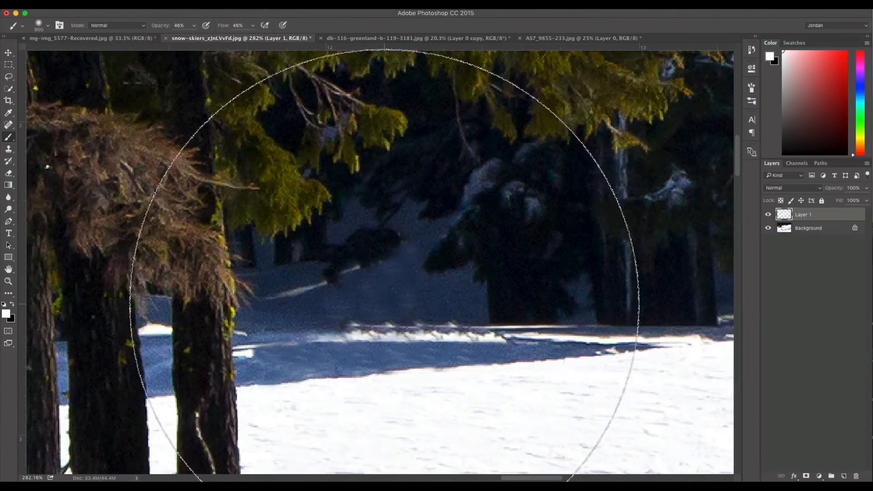
key("bracketleft")
key("bracketleft")
key("bracketleft")
key("bracketleft")
key("bracketleft")
key("bracketleft")
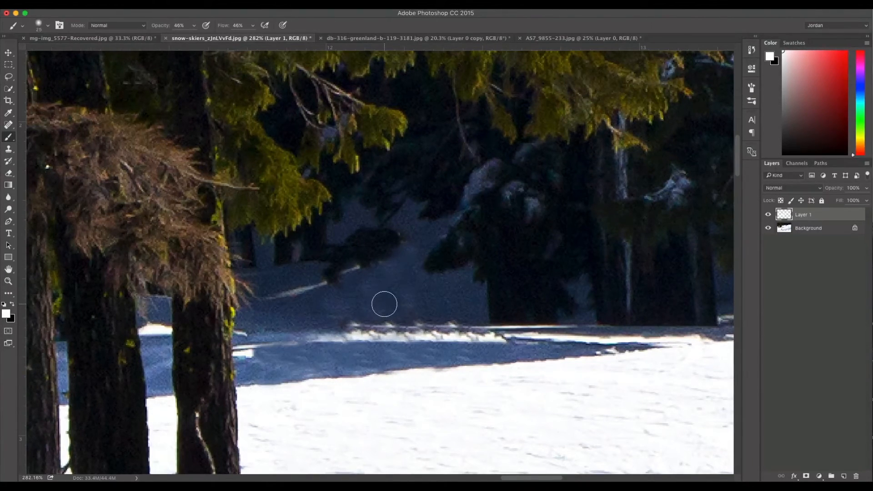
Set the brush to 15 px, 32% opacity and 39% flow, and smooth the shaded snow below the ridge with sampled shadow blues.
scroll(377, 369, "up", 5)
scroll(477, 356, "down", 10)
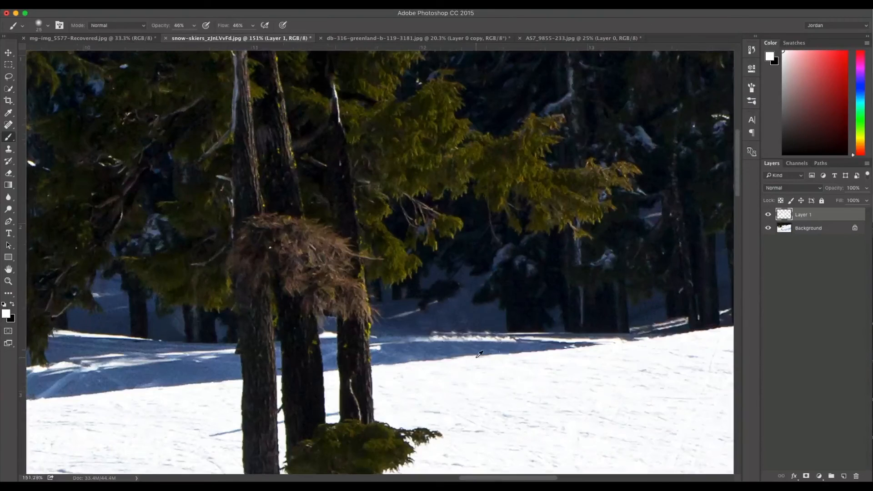
scroll(480, 353, "up", 5)
left_click(581, 328, "alt")
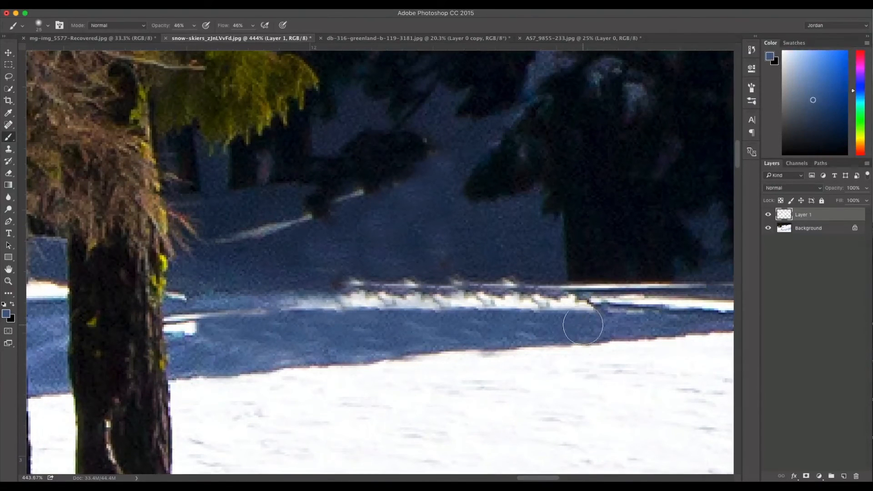
left_click(580, 321, "alt")
left_click_drag(221, 28, 225, 29)
key("bracketleft")
mouse_move(587, 327)
left_mouse_down()
mouse_move(338, 345)
mouse_move(288, 359)
mouse_move(323, 332)
mouse_move(200, 331)
left_mouse_up()
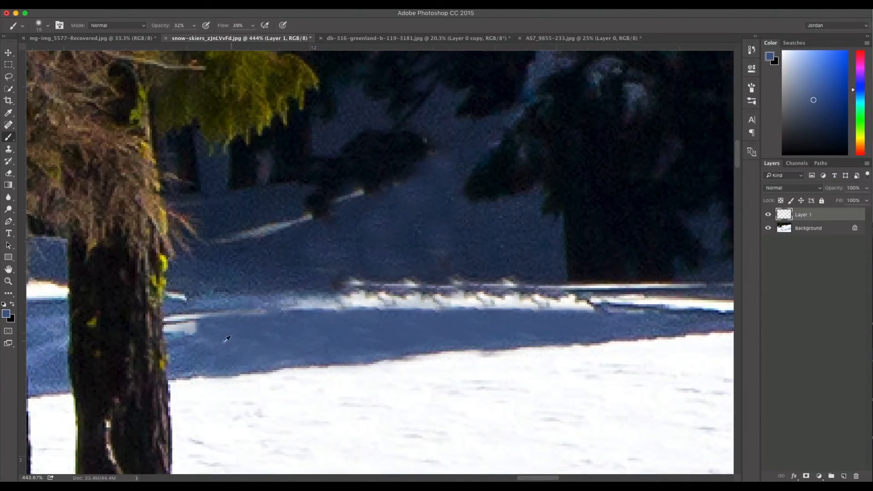
left_click(177, 349, "alt")
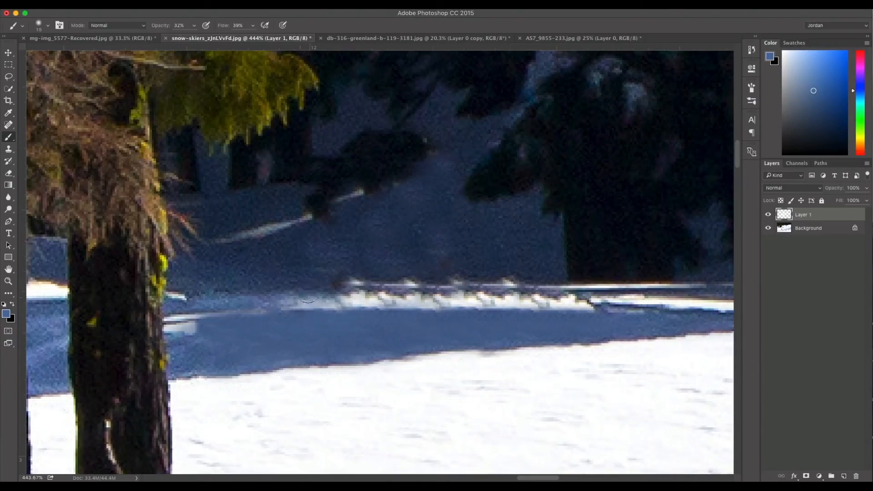
left_click(305, 260, "alt")
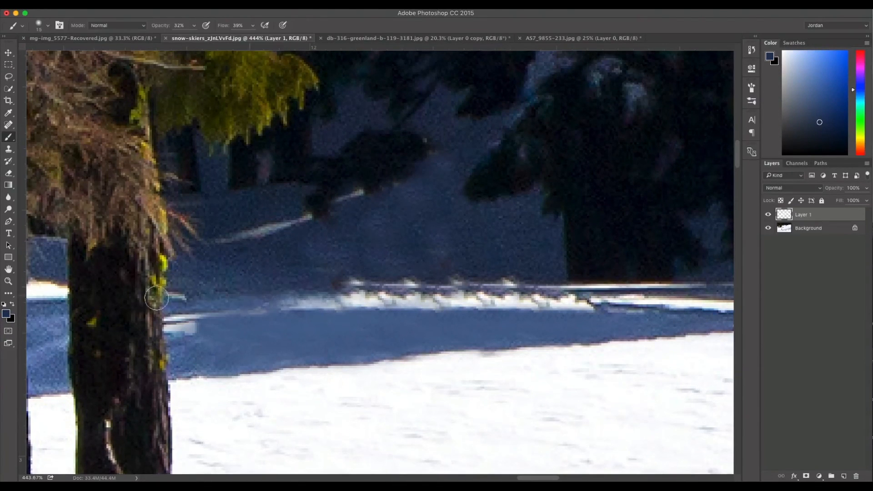
Compare the retouched slope with the original photo by hiding and reshowing Layer 1.
scroll(328, 332, "down", 8)
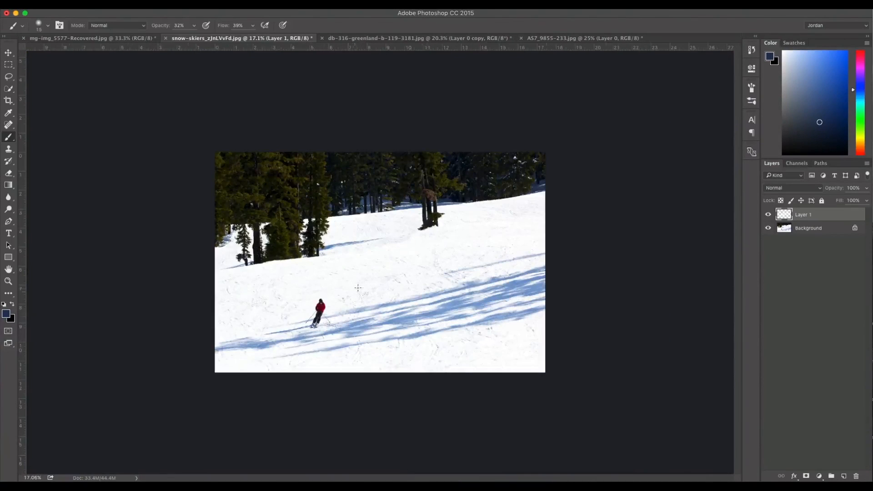
scroll(363, 246, "up", 2)
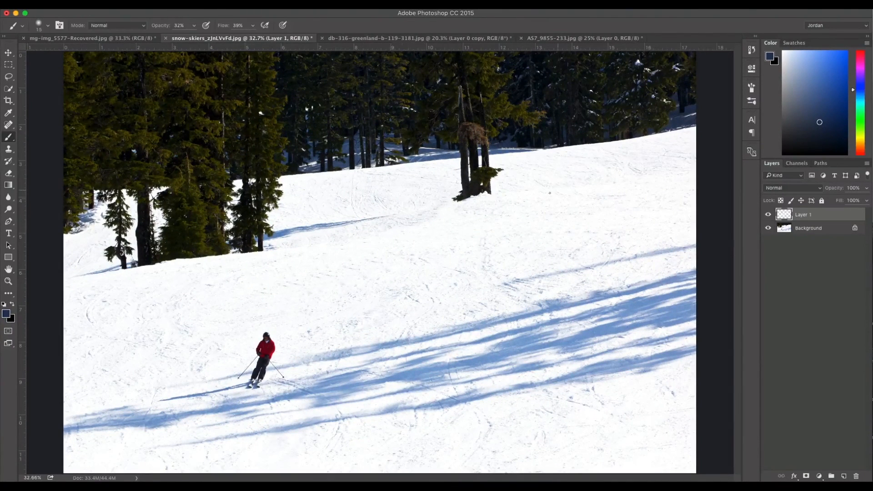
left_click(768, 215)
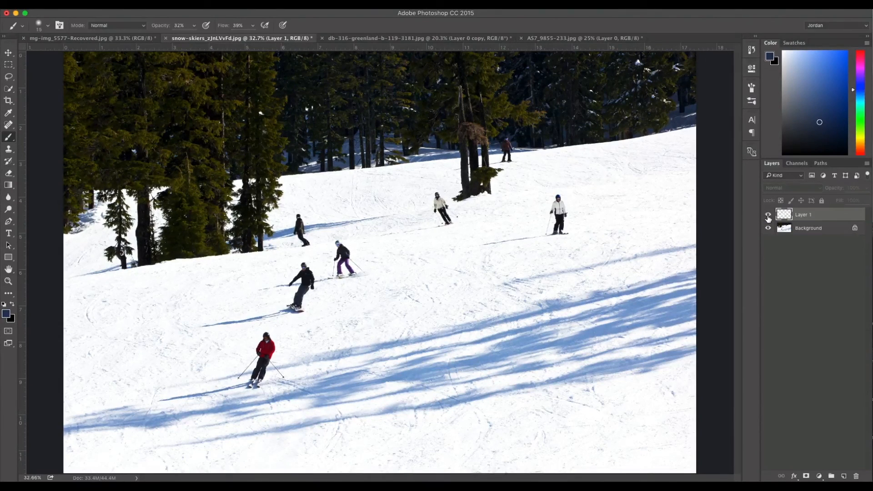
left_click(768, 216)
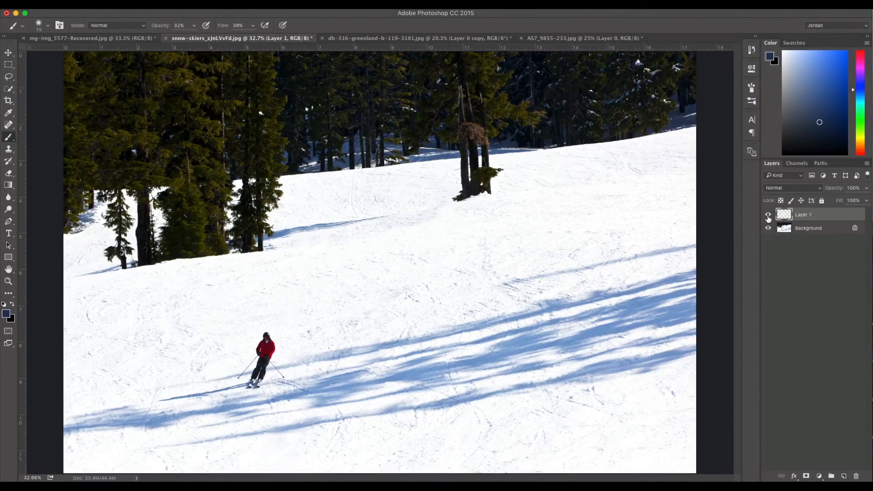